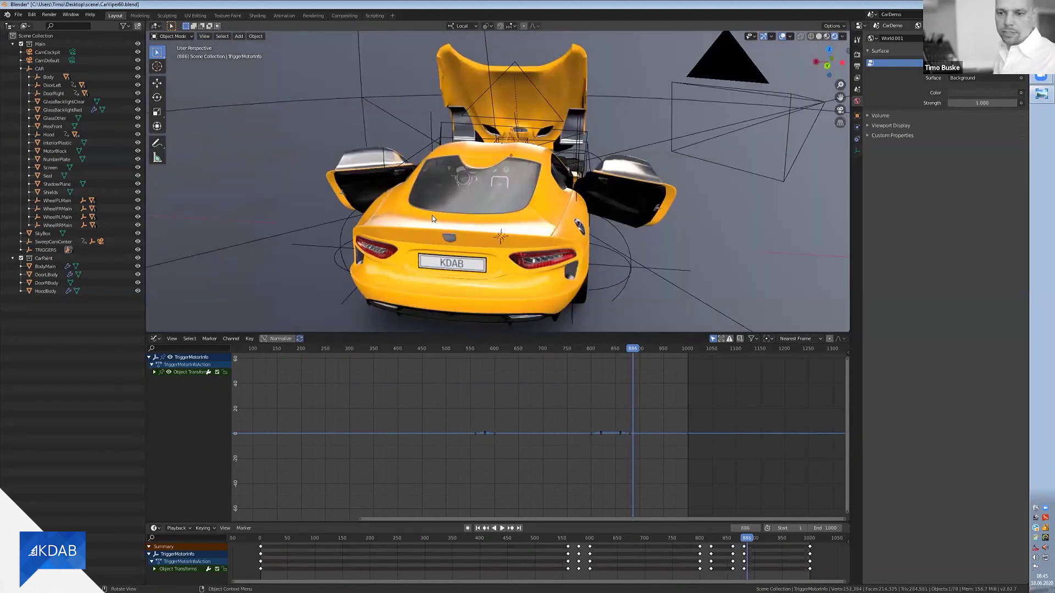
# Play the hood and door animation from frame 509 through the scene camera, then show DoorLeft's keys.
pyautogui.moveTo(464, 219); pyautogui.dragTo(577, 263, button='middle')
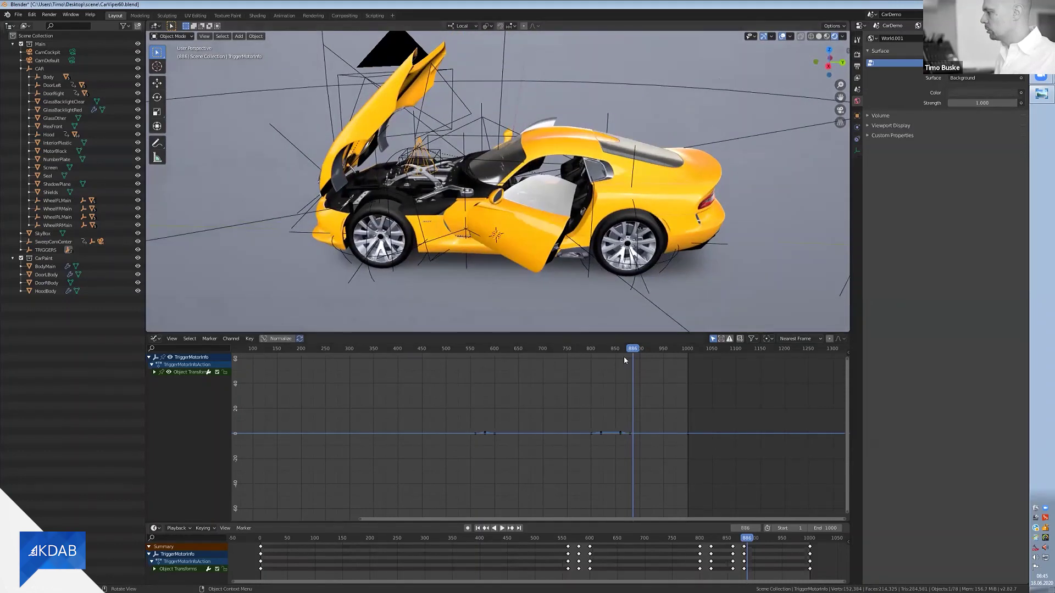
pyautogui.moveTo(741, 541); pyautogui.dragTo(539, 543)
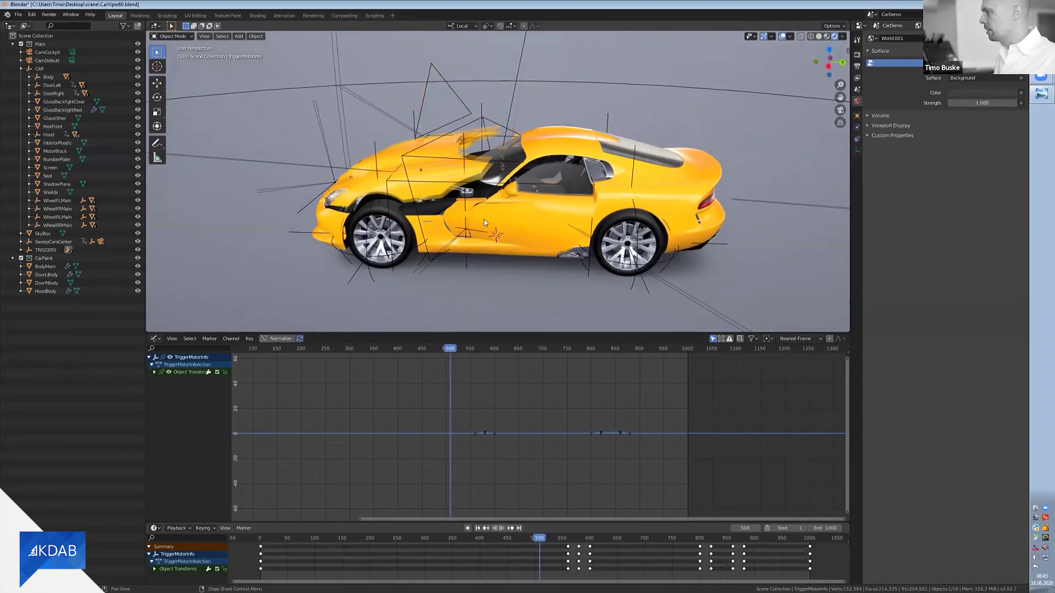
pyautogui.press('KP_0')
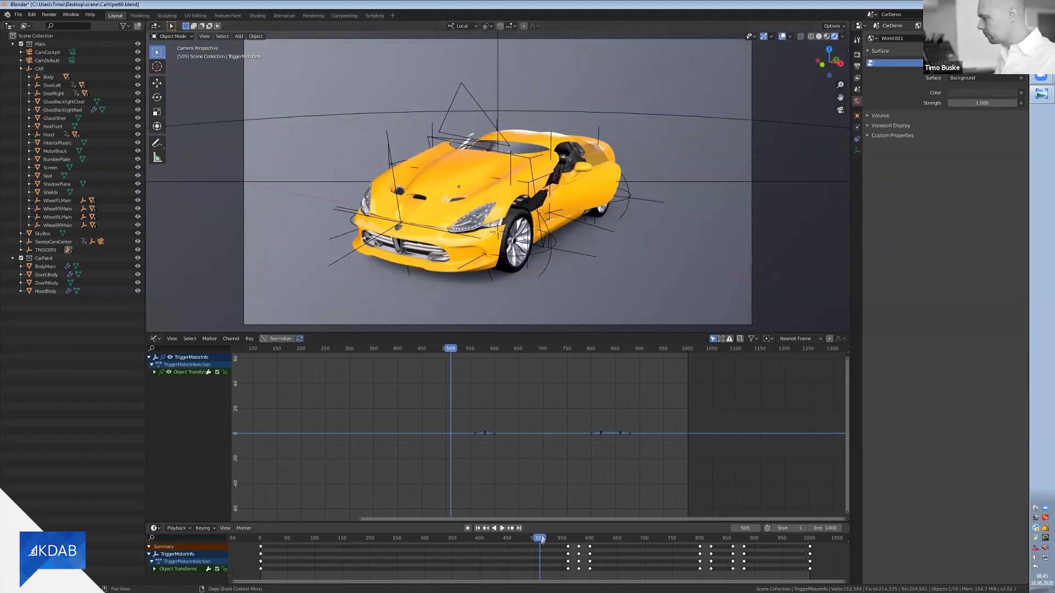
pyautogui.press('space')
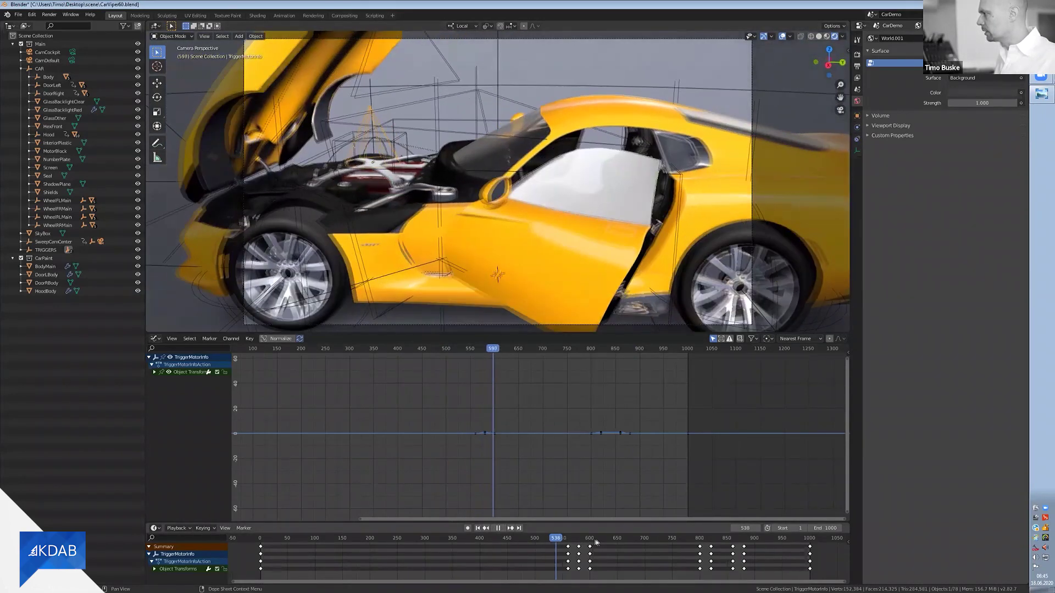
pyautogui.moveTo(606, 543); pyautogui.dragTo(590, 544)
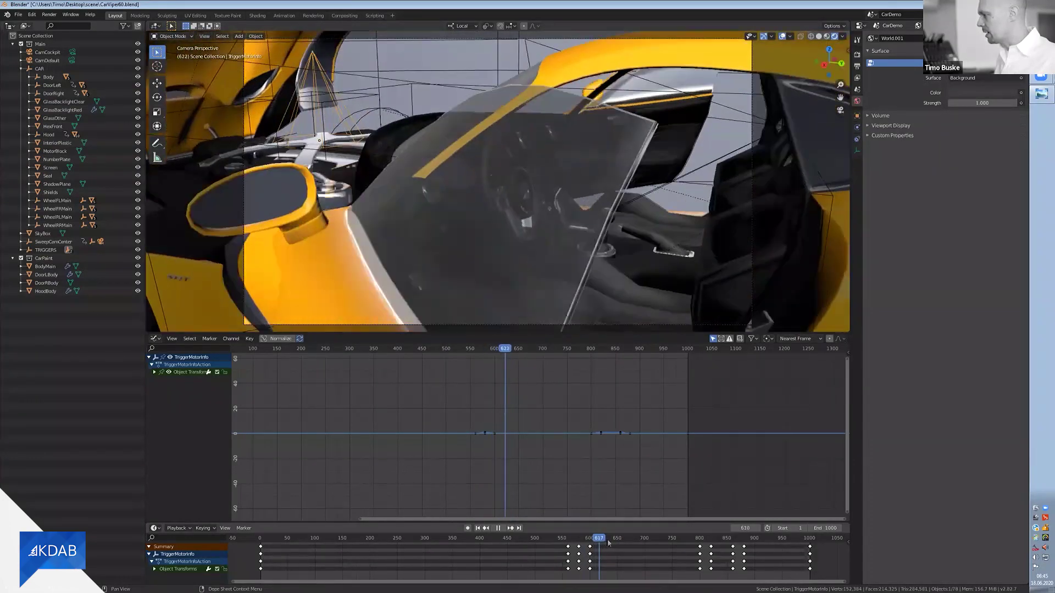
pyautogui.moveTo(595, 544); pyautogui.dragTo(602, 543)
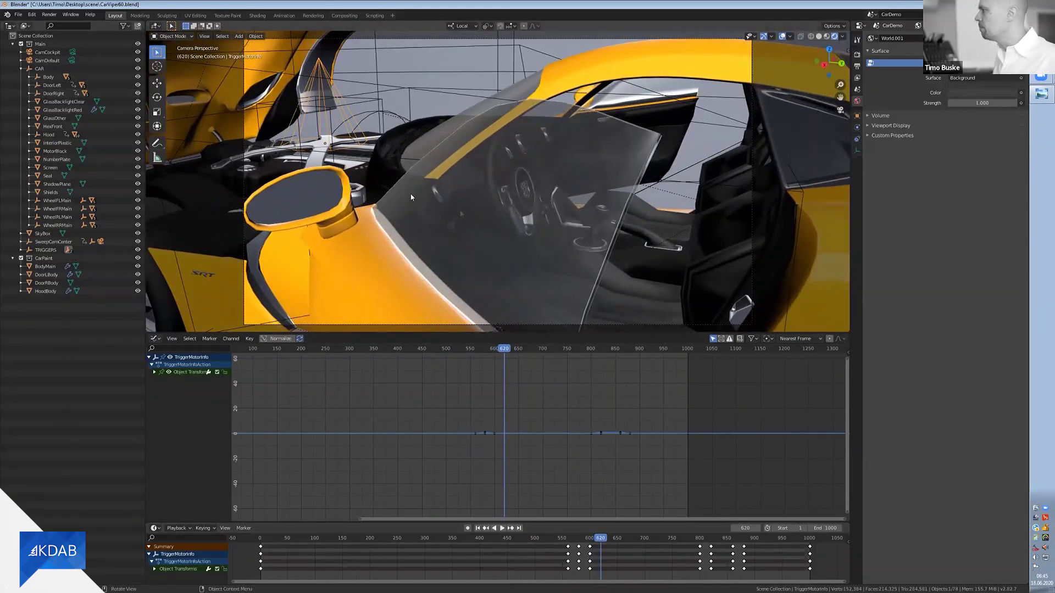
pyautogui.click(53, 85)
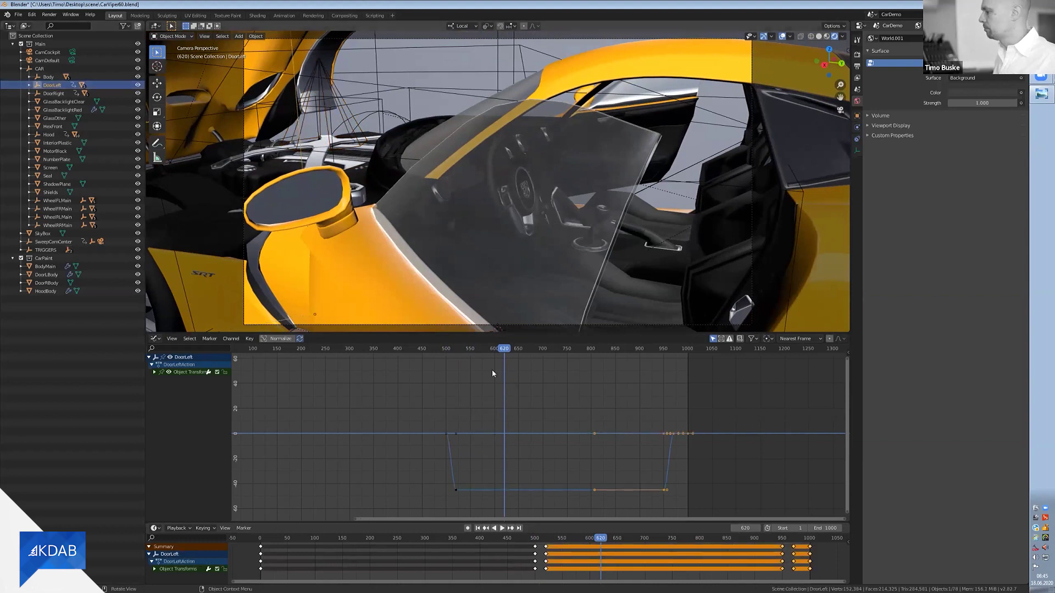
# Move the DoorLeft opening keys about 99 frames later in time.
pyautogui.moveTo(393, 402); pyautogui.dragTo(485, 512)
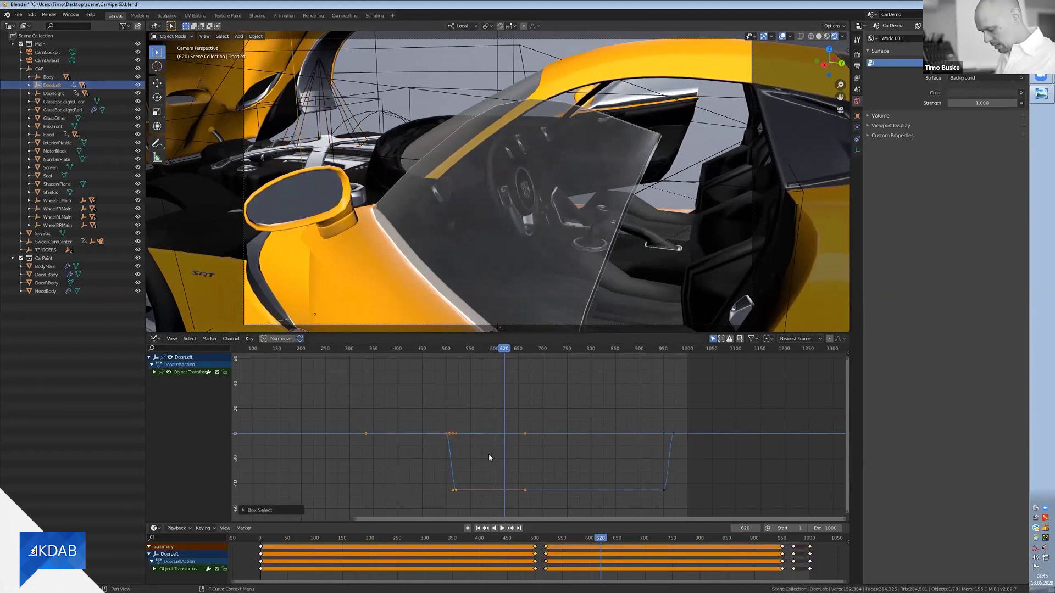
pyautogui.press('g')
pyautogui.press('x')
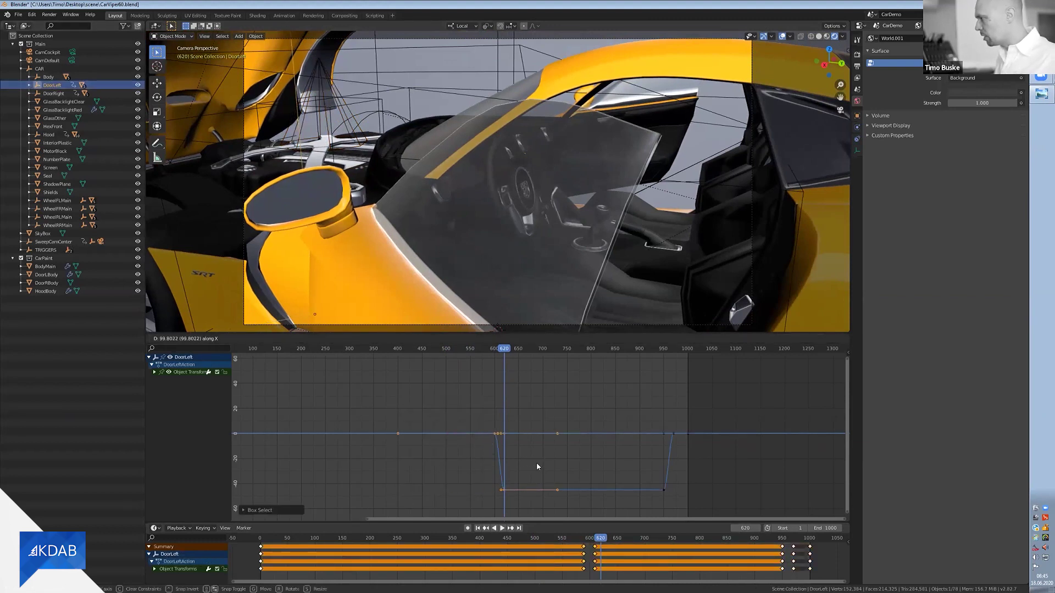
pyautogui.click(537, 466)
# Move the DoorRight opening keys about 98 frames later and play back to check the timing.
pyautogui.click(53, 94)
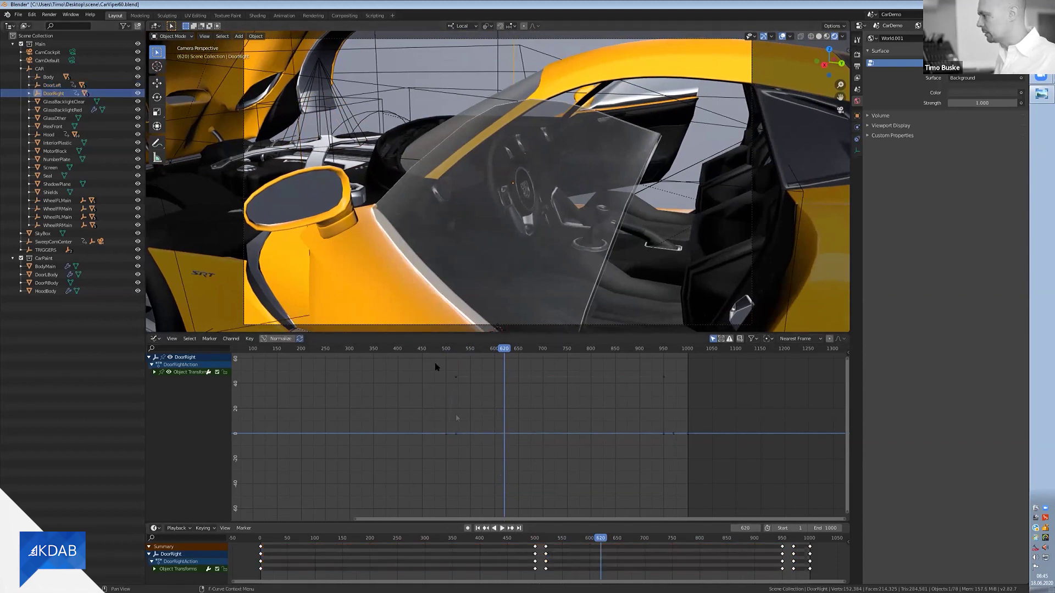
pyautogui.moveTo(435, 366); pyautogui.dragTo(479, 471)
pyautogui.press('g')
pyautogui.press('x')
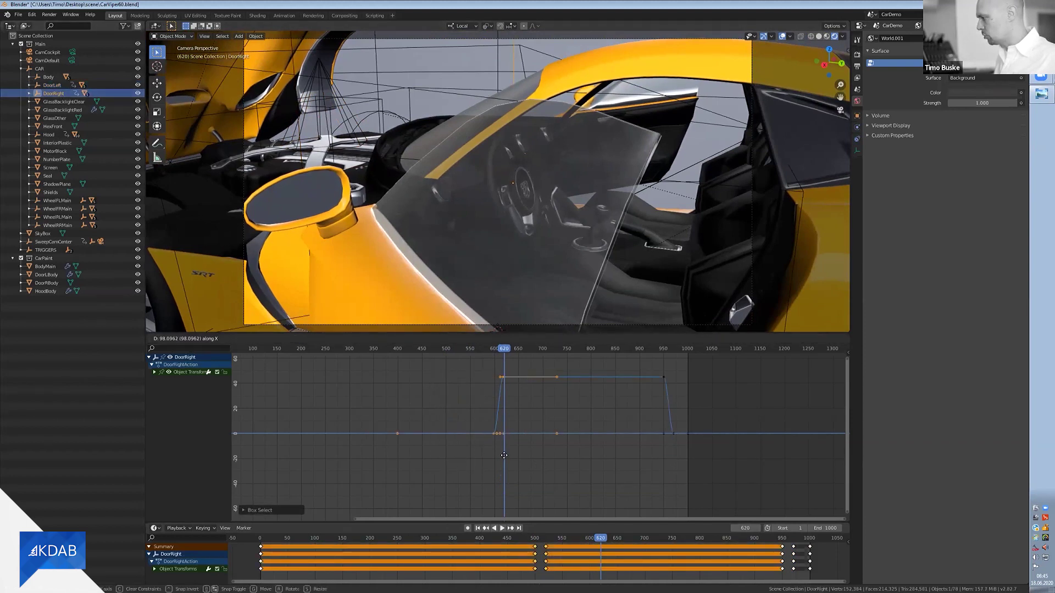
pyautogui.click(505, 460)
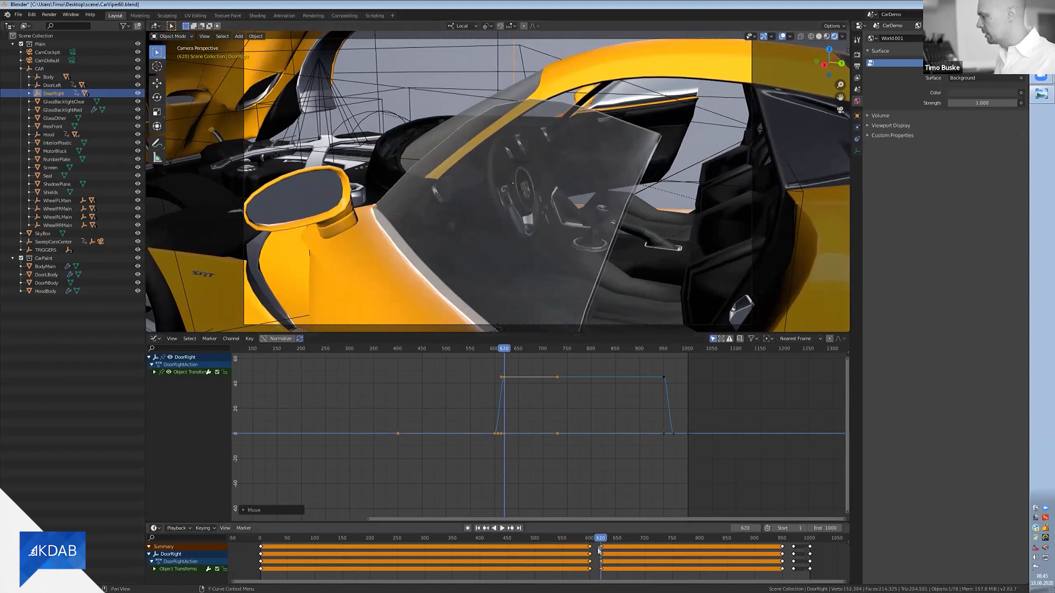
pyautogui.press('space')
pyautogui.moveTo(604, 542); pyautogui.dragTo(707, 550)
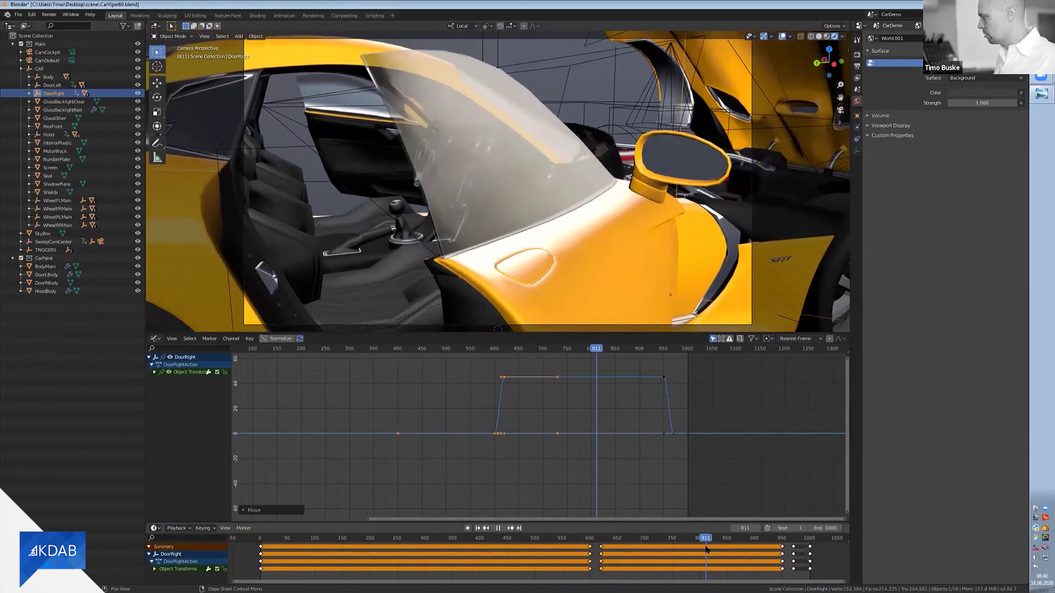
# Move the DoorLeft closing keys about 129 frames earlier.
pyautogui.click(52, 86)
pyautogui.moveTo(630, 409); pyautogui.dragTo(687, 514)
pyautogui.press('g')
pyautogui.press('x')
pyautogui.click(595, 501)
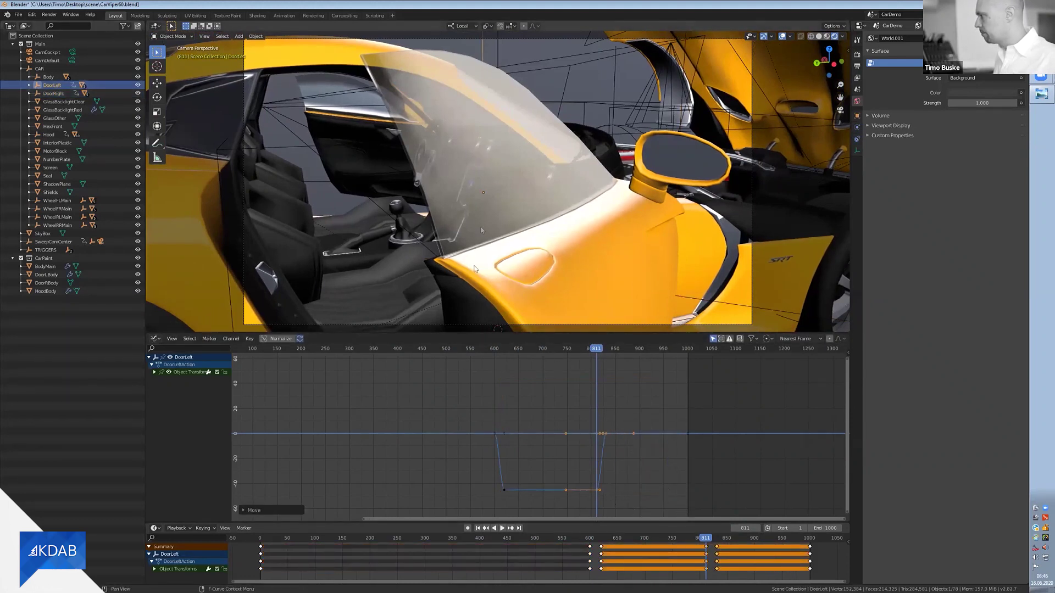
# Move the DoorRight closing keys about 130 frames earlier.
pyautogui.click(54, 94)
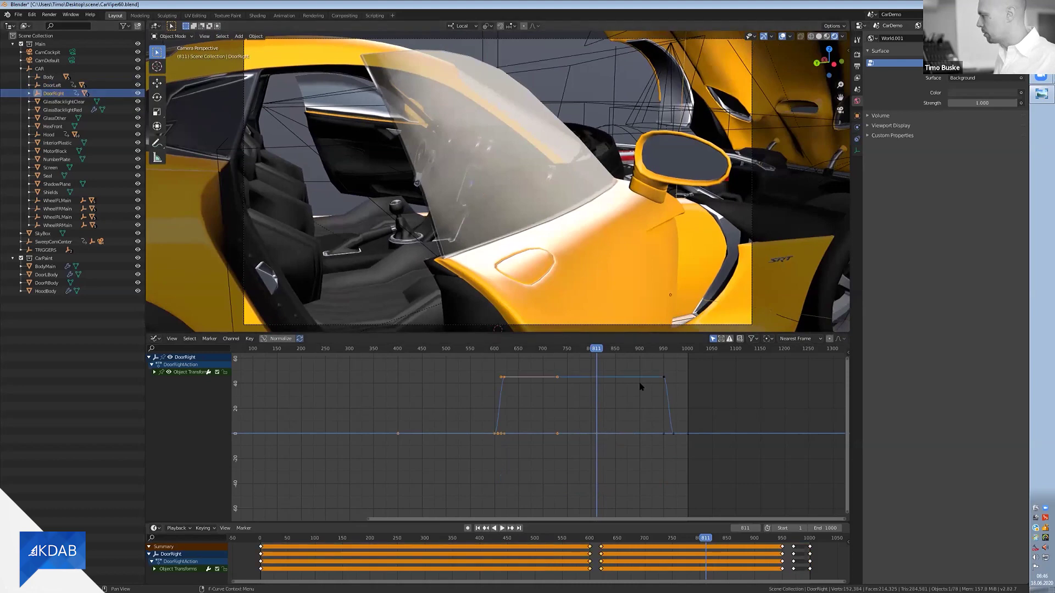
pyautogui.moveTo(677, 458); pyautogui.dragTo(606, 364)
pyautogui.press('g')
pyautogui.press('x')
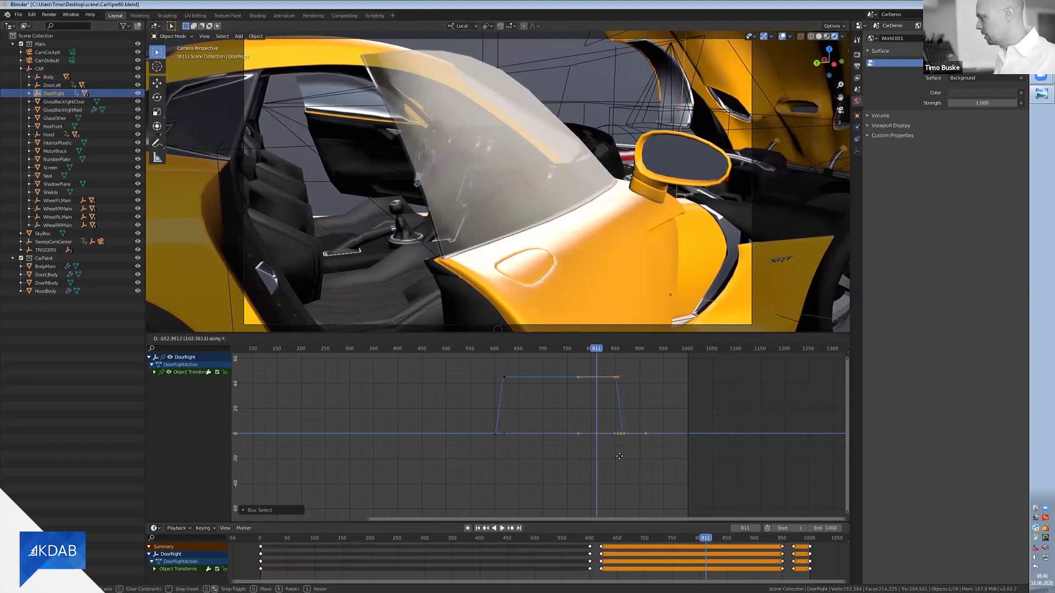
pyautogui.click(629, 487)
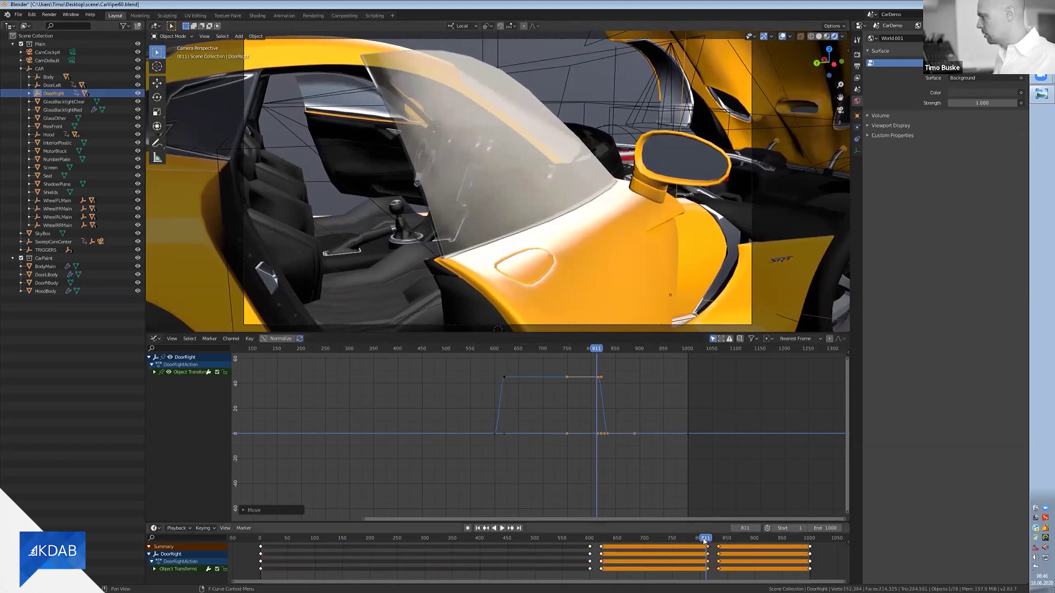
# Play back the retimed door animation from around frame 605, stopping at frame 846.
pyautogui.click(593, 538)
pyautogui.press('space')
pyautogui.click(593, 541)
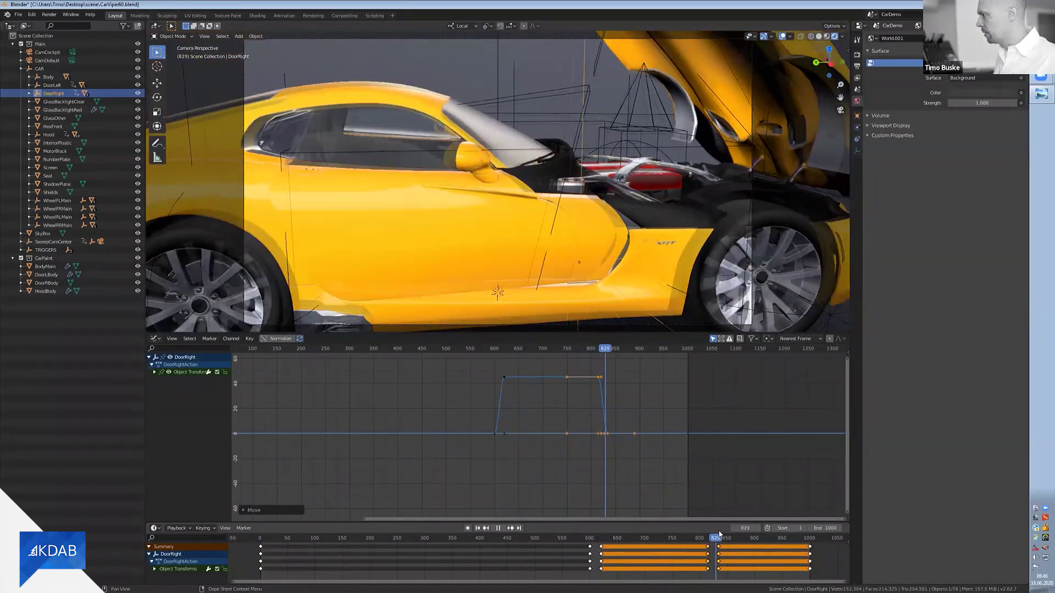
pyautogui.press('space')
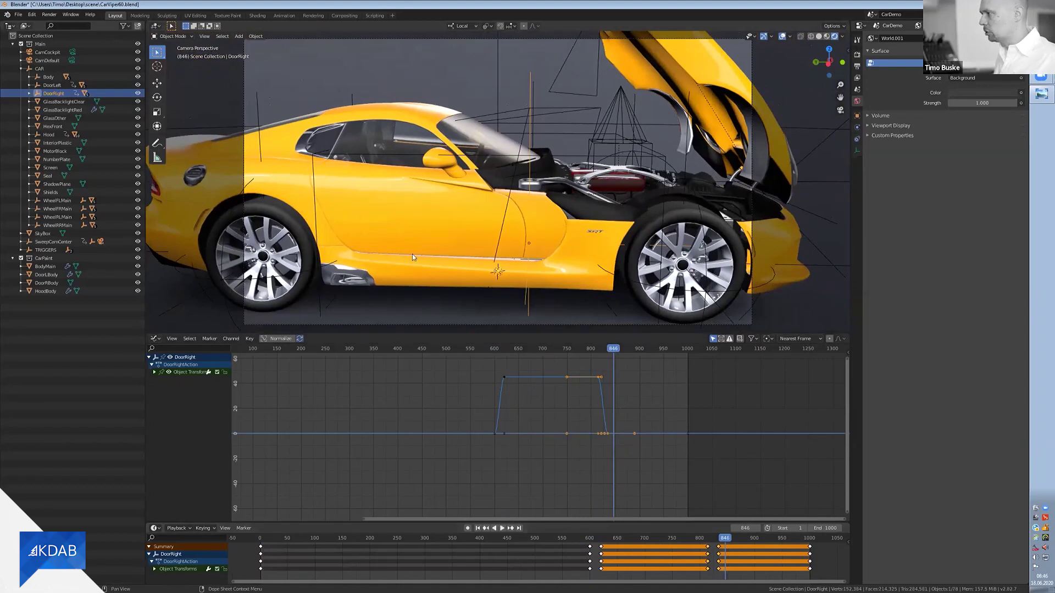
# Change DoorRBody's Diffuse Inner Filter paint colour from orange-yellow to blue.
pyautogui.click(372, 209)
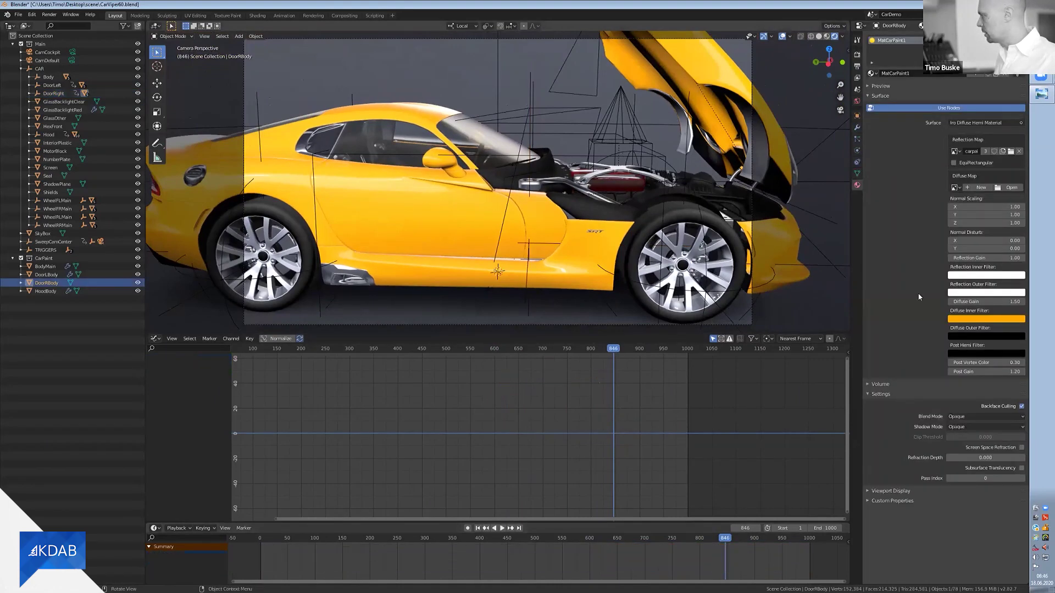
pyautogui.click(961, 319)
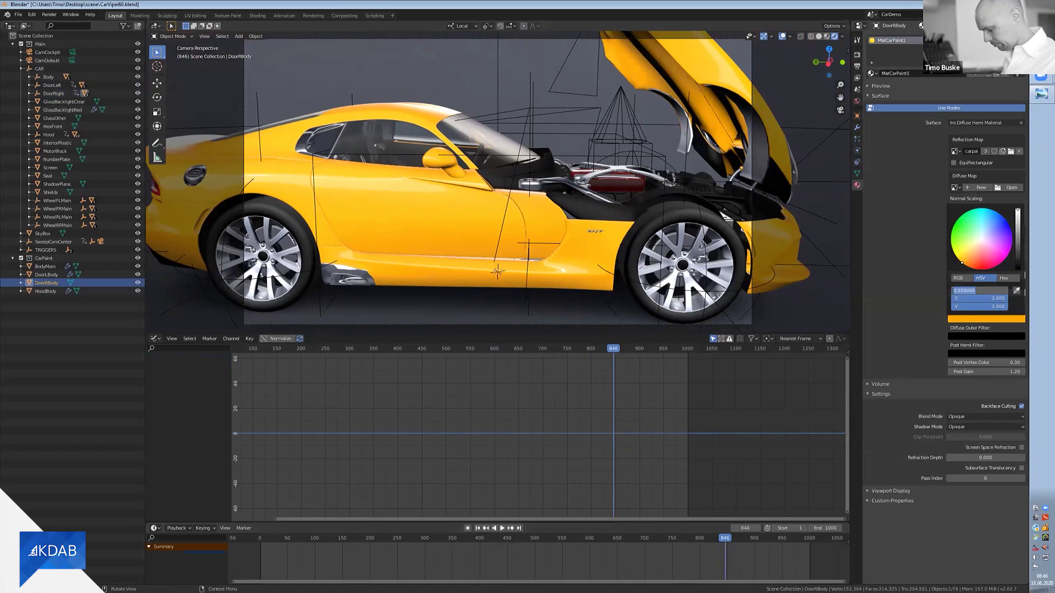
pyautogui.moveTo(979, 293); pyautogui.dragTo(1008, 293)
pyautogui.moveTo(473, 209); pyautogui.dragTo(508, 216, button='middle')
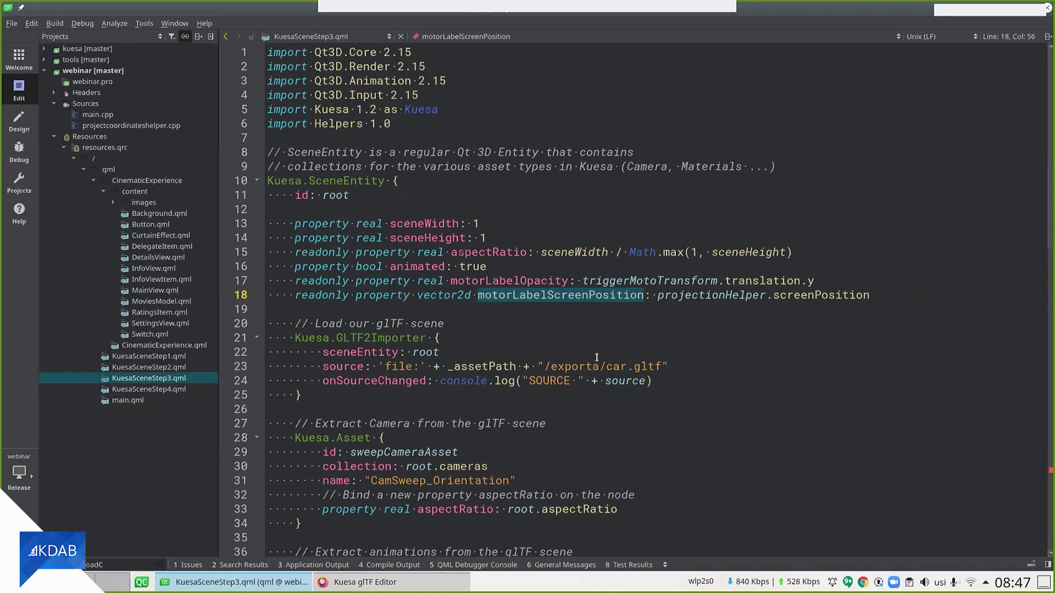
# Place the cursor on the '/exporta' folder in the line-23 glTF source path.
pyautogui.click(593, 365)
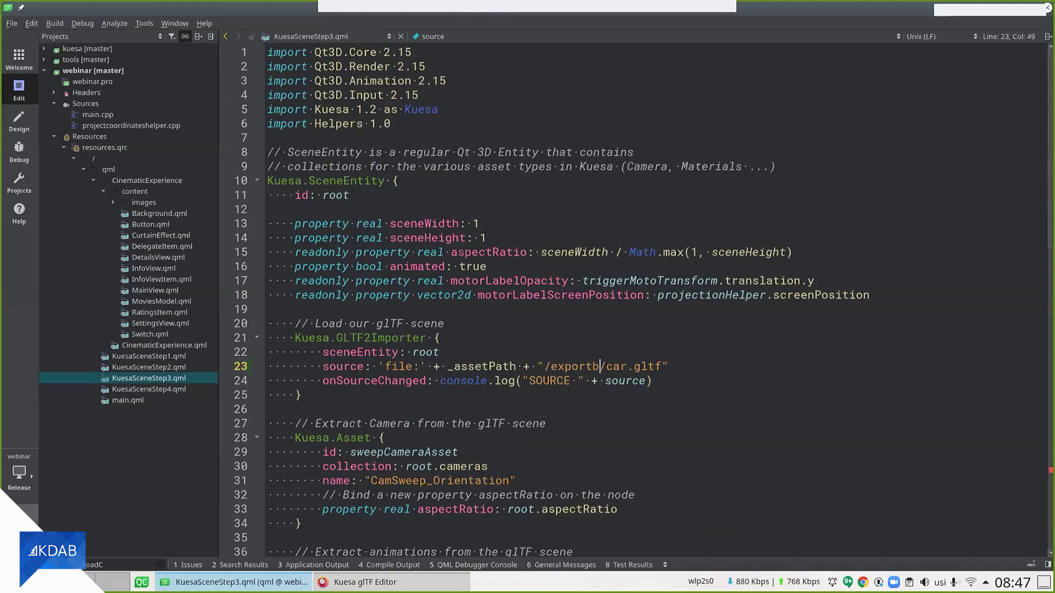
# Build and run the webinar project with Ctrl+R.
pyautogui.hotkey('ctrl', 'r')
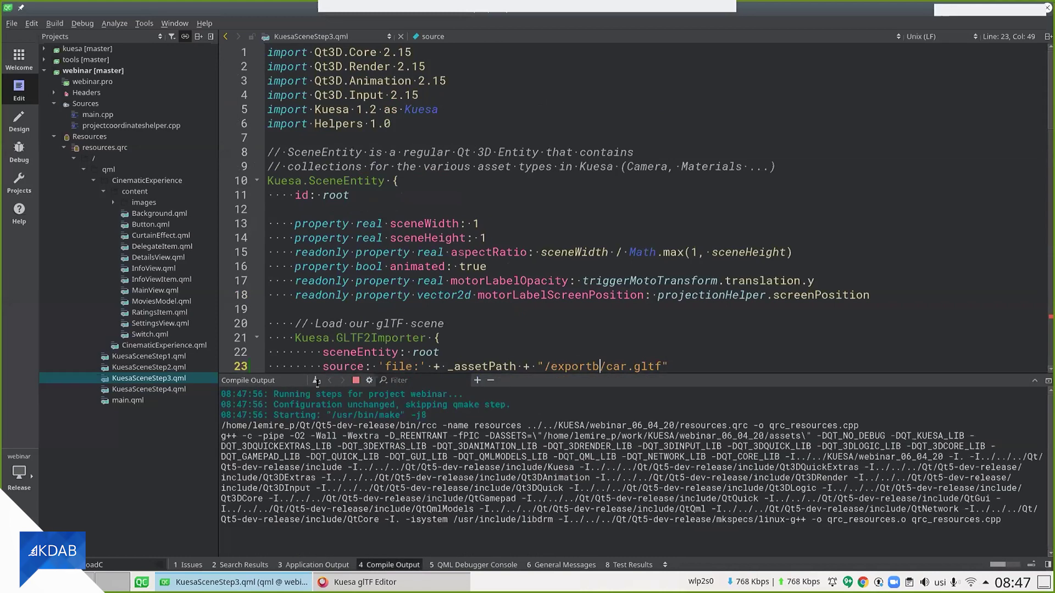